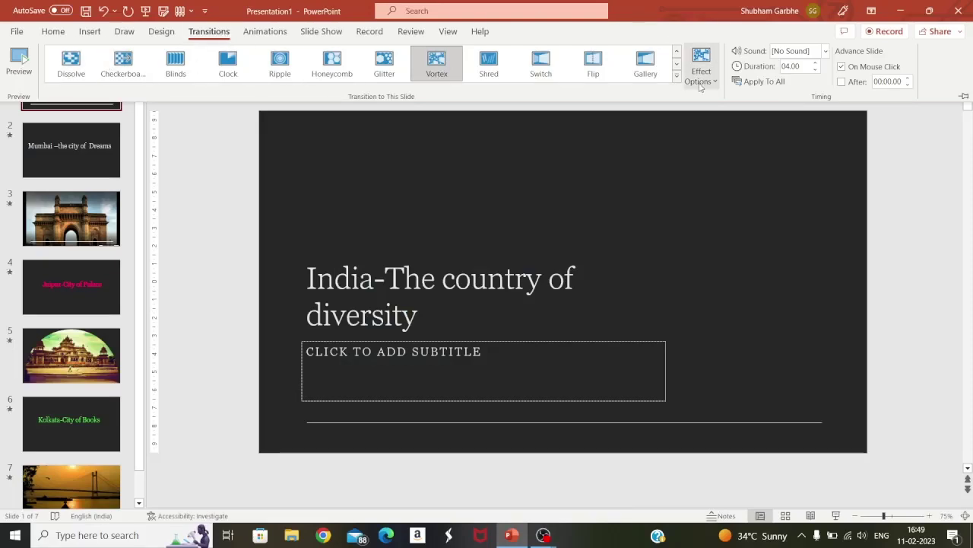
# Replace slide 1's Vortex transition with Morph, at 02.00 duration.
pyautogui.click(676, 76)
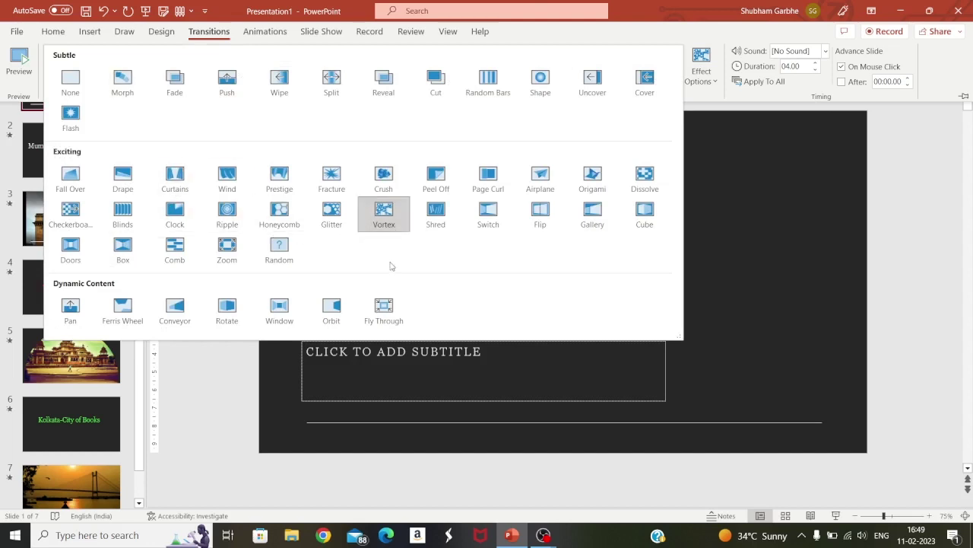
pyautogui.click(136, 85)
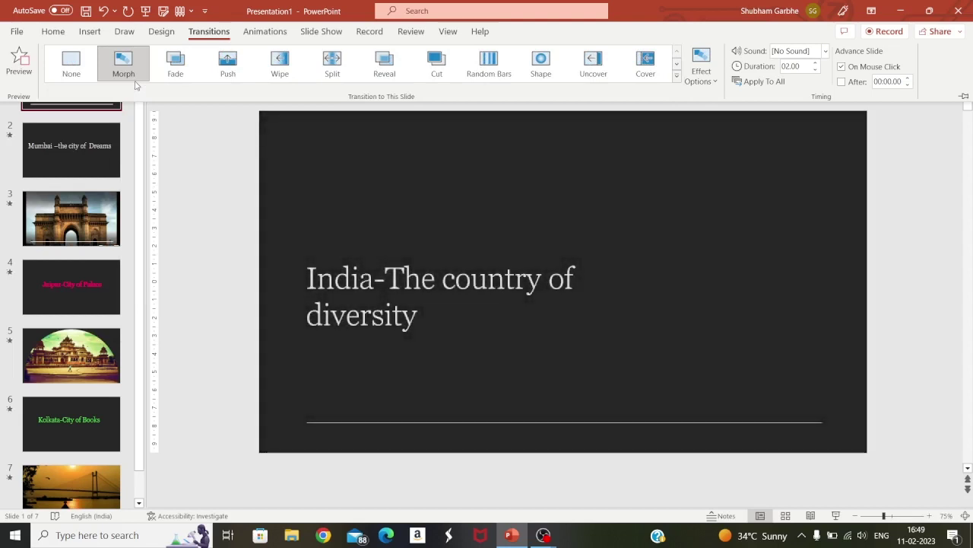
# Collapse the ribbon to give the slide more room.
pyautogui.hotkey('ctrl', 'F1')
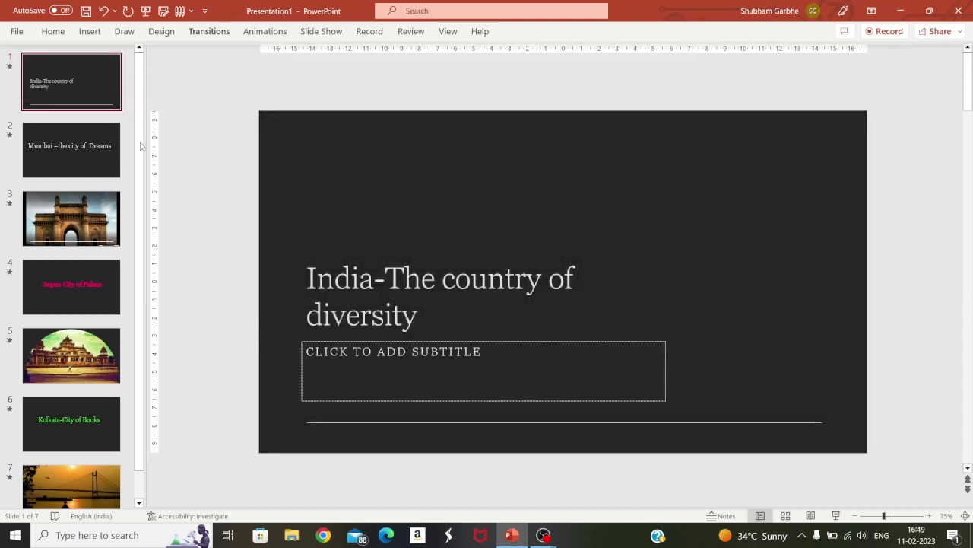
pyautogui.scroll(-1, 141, 220)
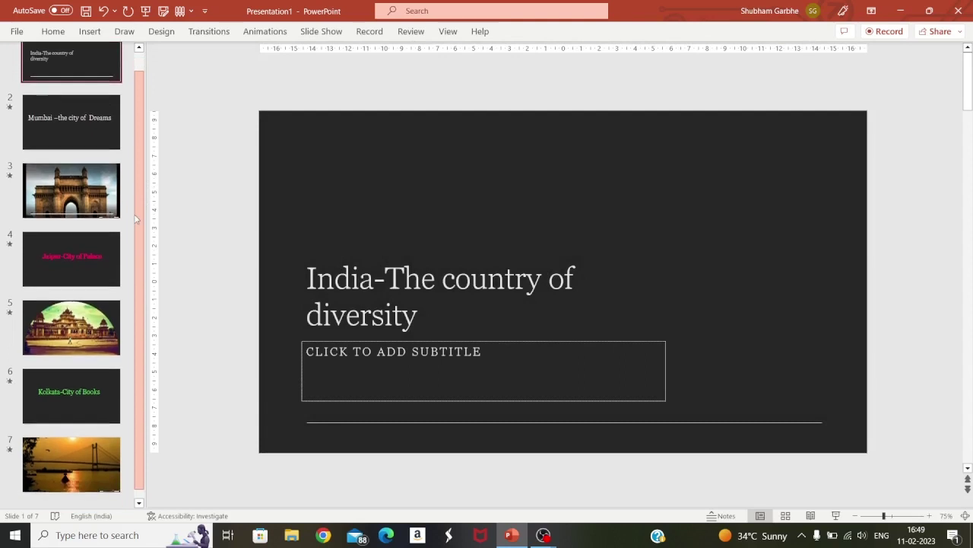
pyautogui.scroll(2, 137, 152)
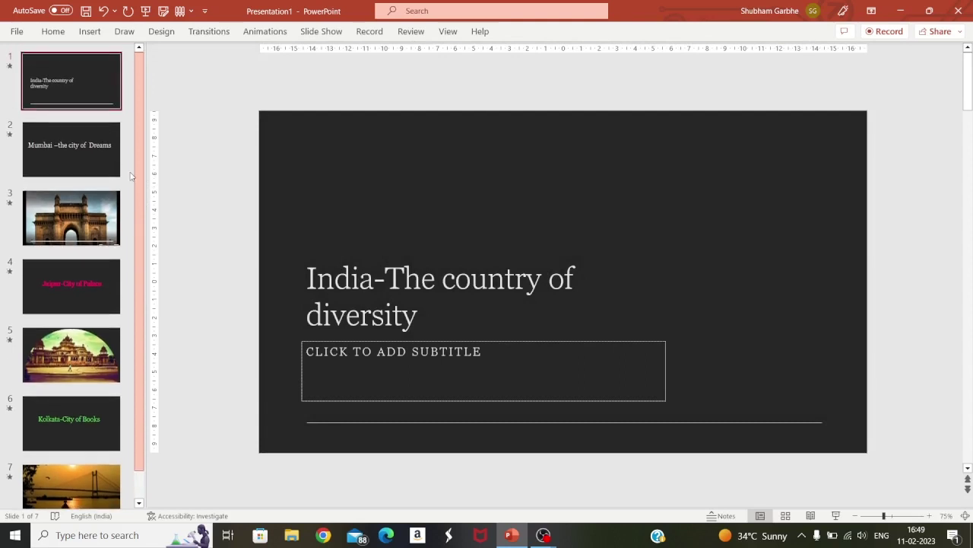
# Change slide 1's transition to Fade (00.70), pin the ribbon, and select slide 3.
pyautogui.click(211, 33)
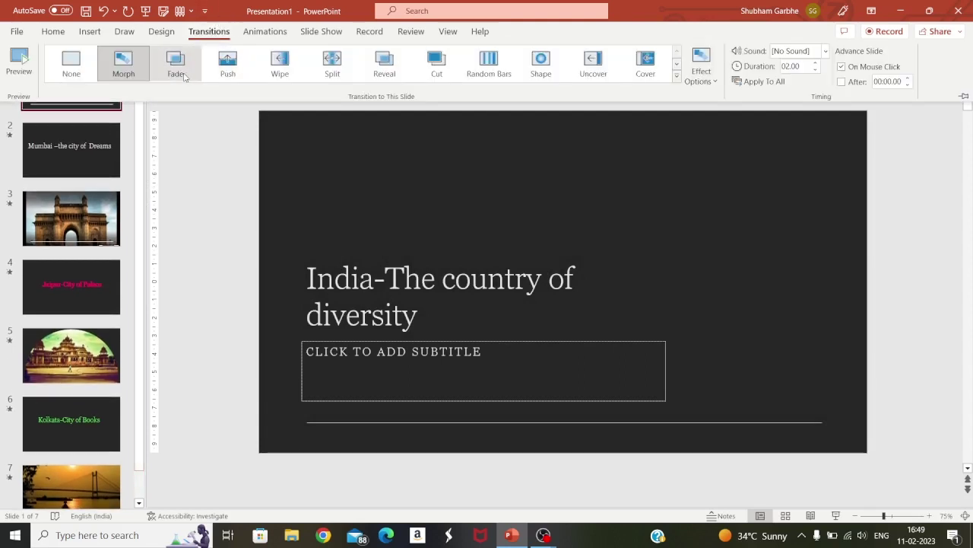
pyautogui.click(182, 75)
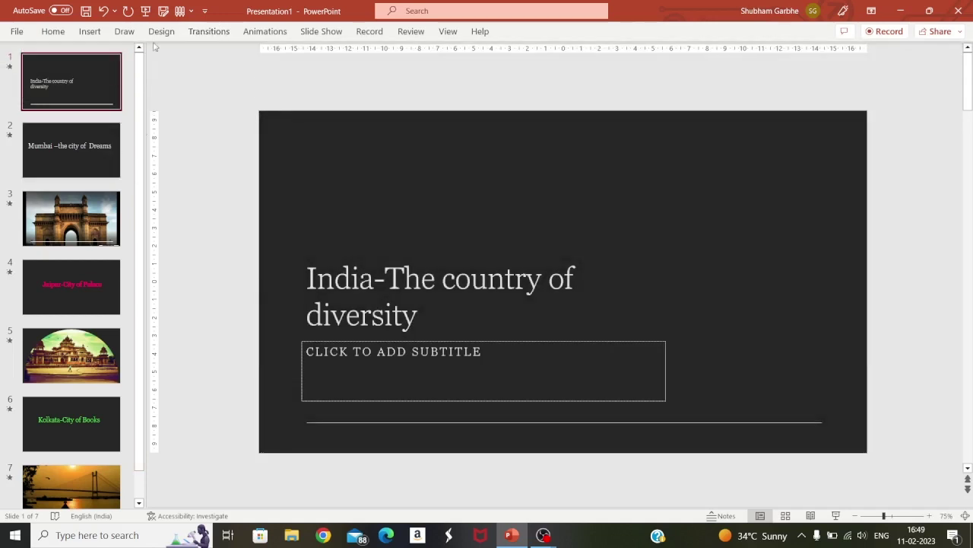
pyautogui.doubleClick(207, 32)
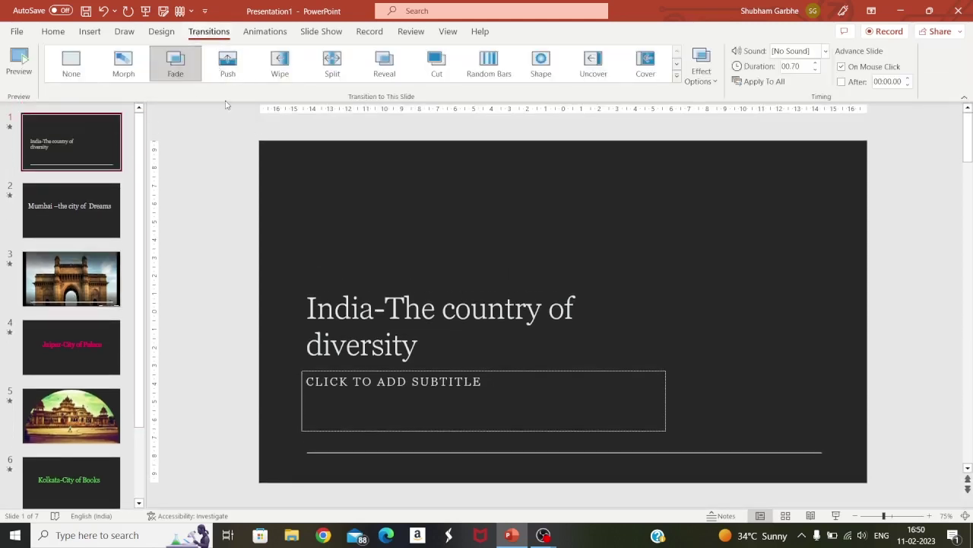
pyautogui.click(66, 301)
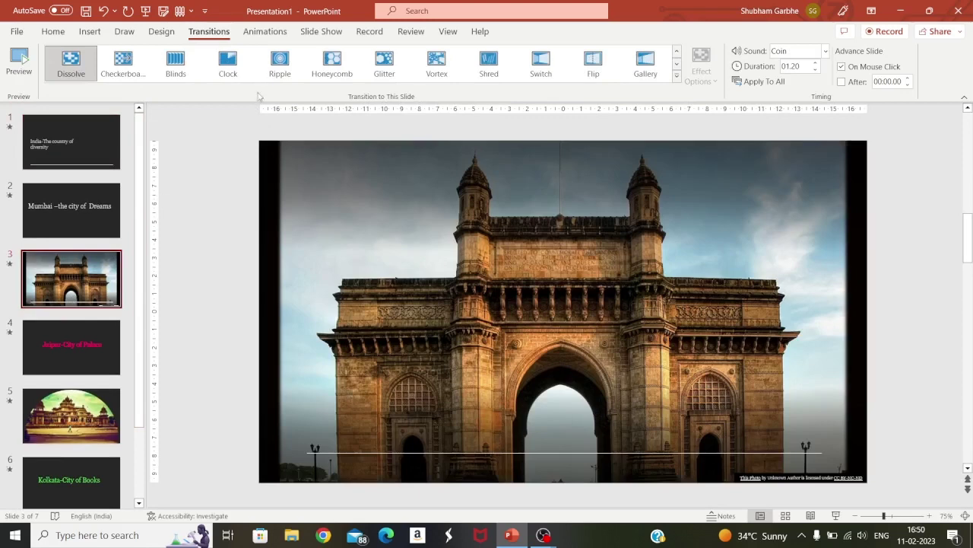
# Try Wipe, Cover and Random Bars on slide 3, then settle on Glitter.
pyautogui.click(677, 74)
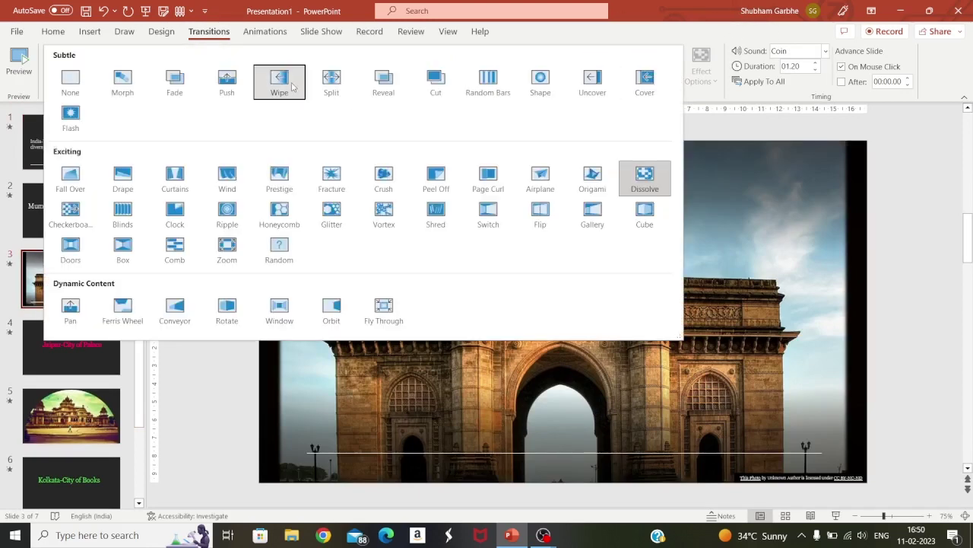
pyautogui.click(291, 87)
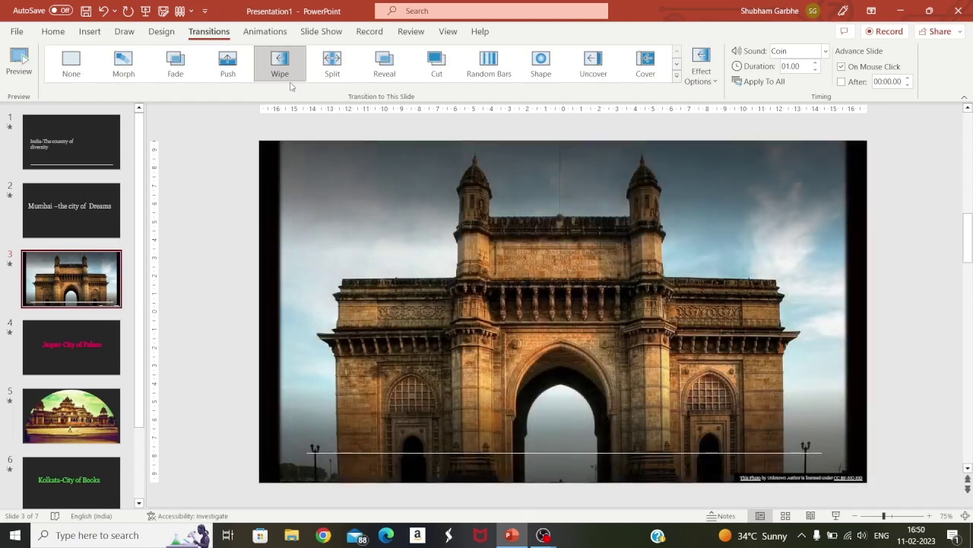
pyautogui.click(639, 67)
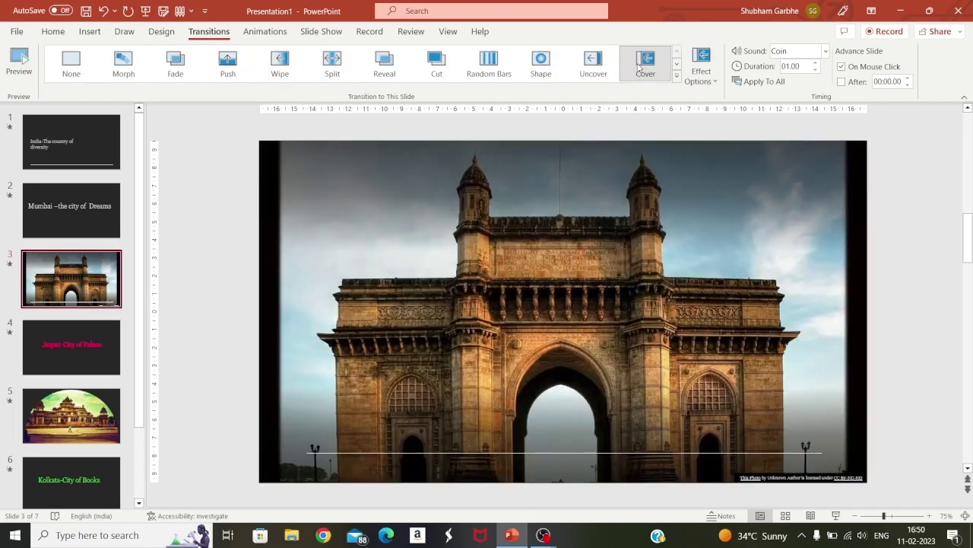
pyautogui.click(489, 67)
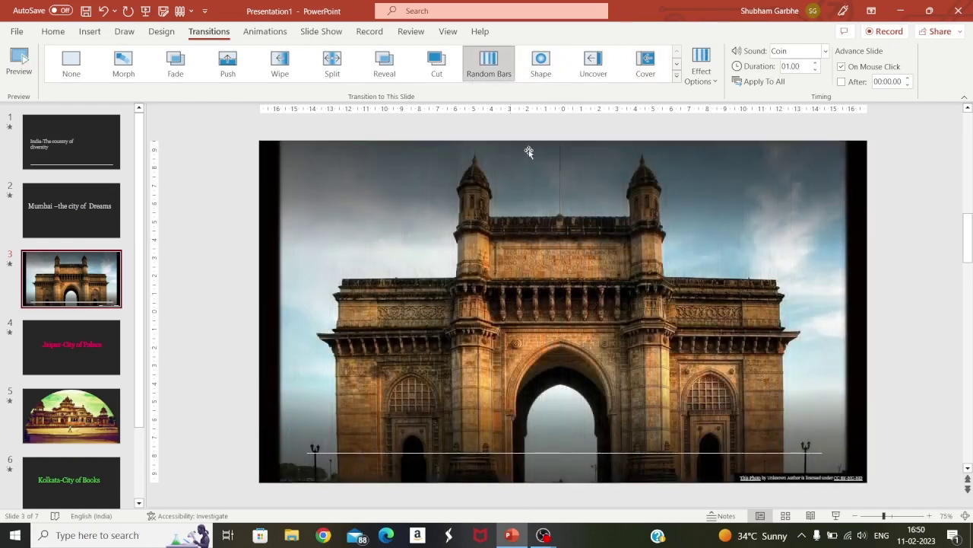
pyautogui.click(676, 77)
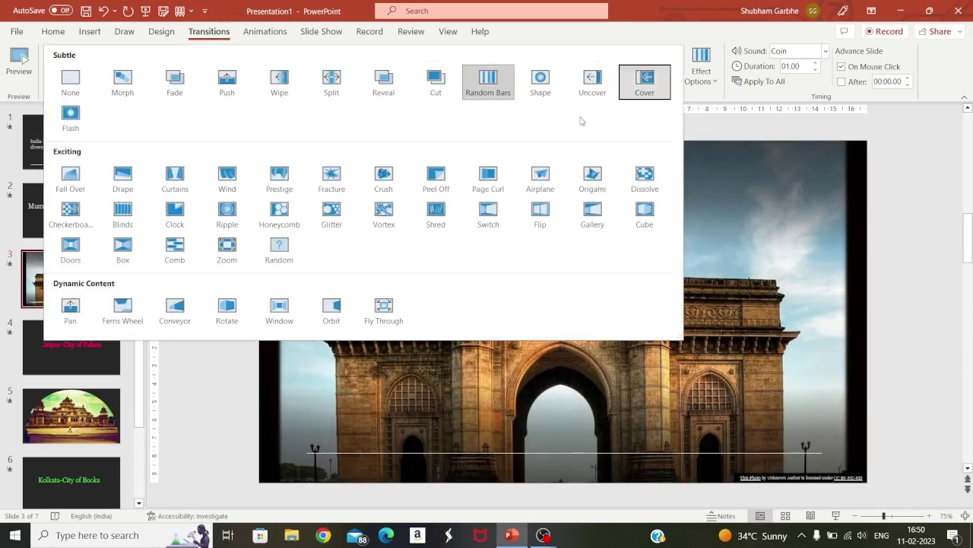
pyautogui.click(331, 211)
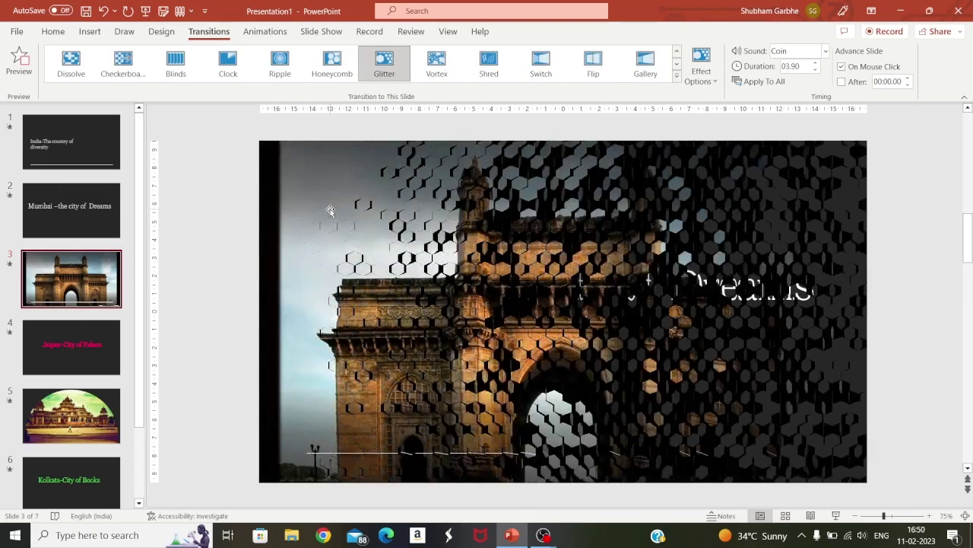
# On slide 5, try Airplane, Peel Off, Prestige, Wind and Curtains, then apply Drape.
pyautogui.click(118, 407)
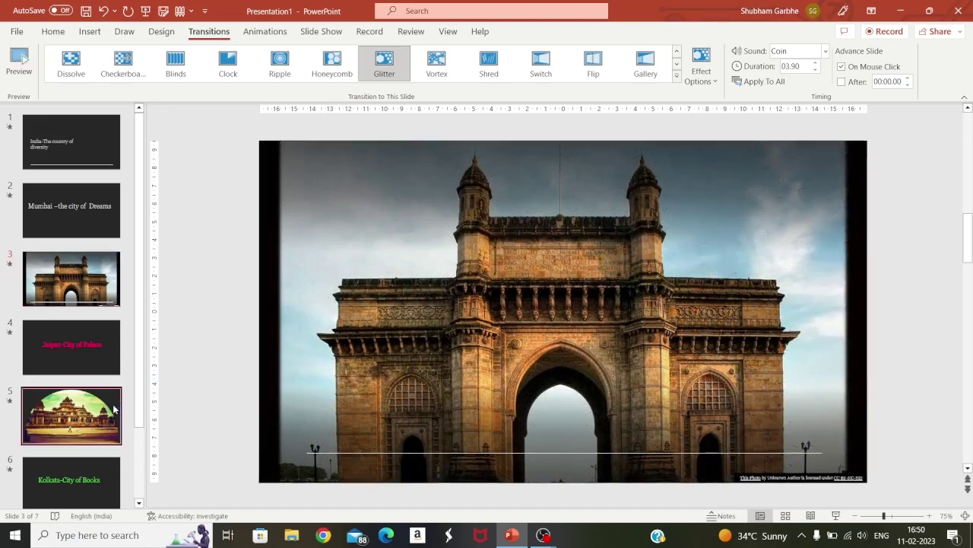
pyautogui.click(601, 67)
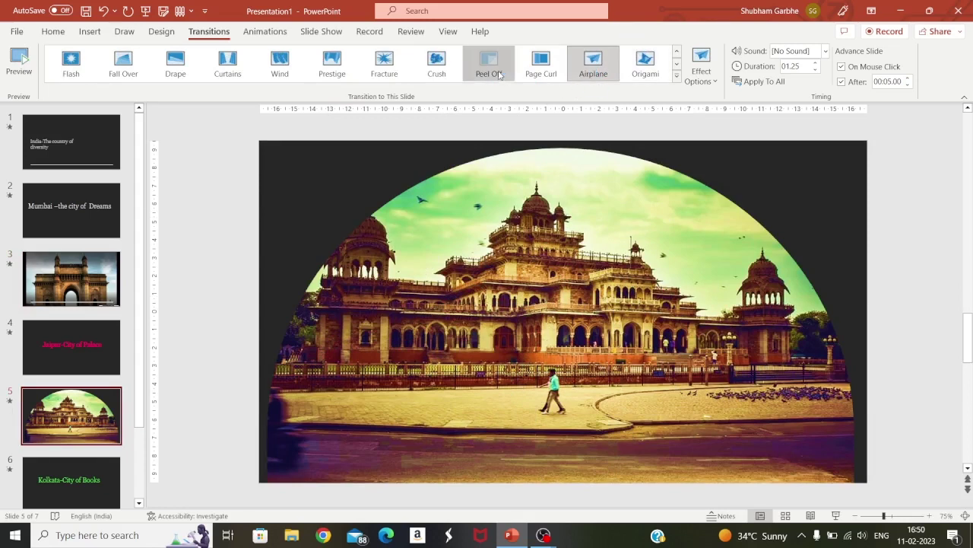
pyautogui.click(498, 70)
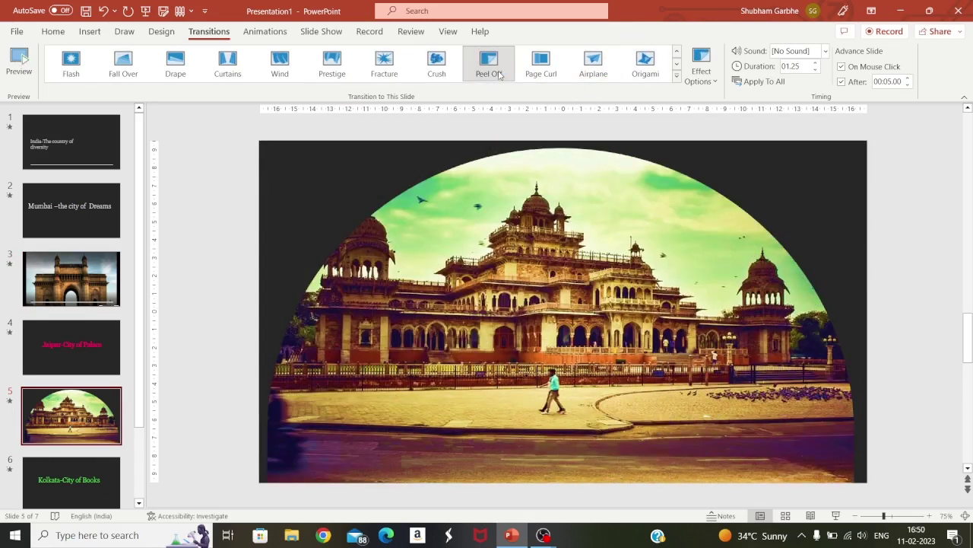
pyautogui.click(340, 69)
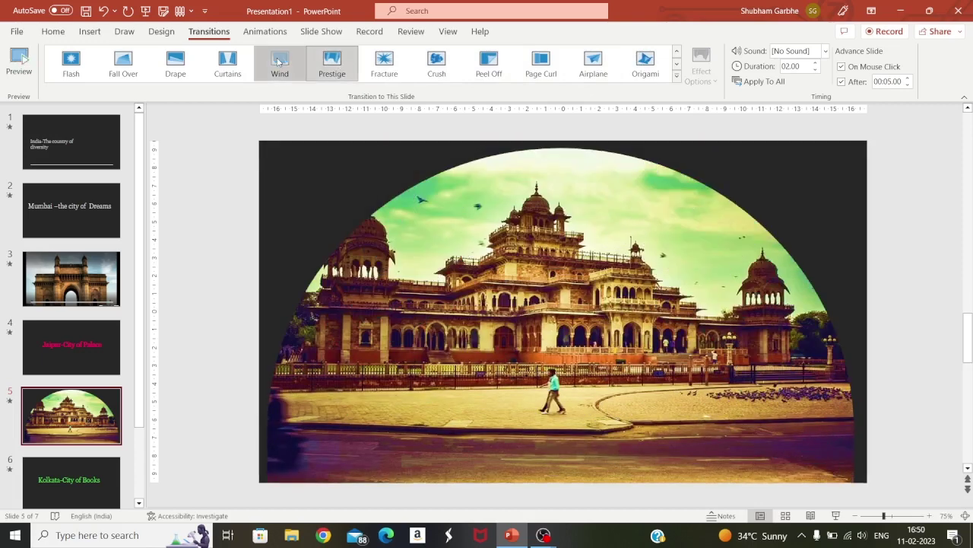
pyautogui.click(279, 61)
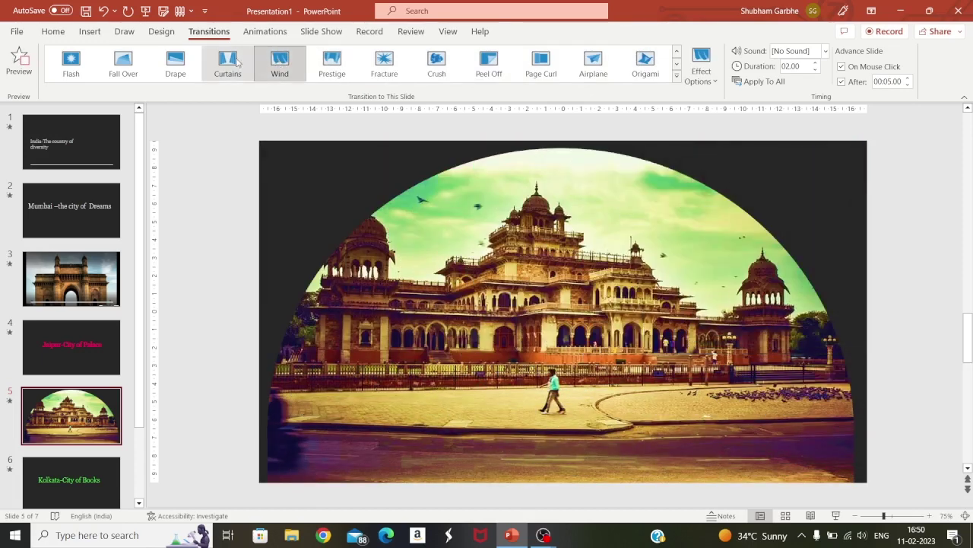
pyautogui.click(237, 63)
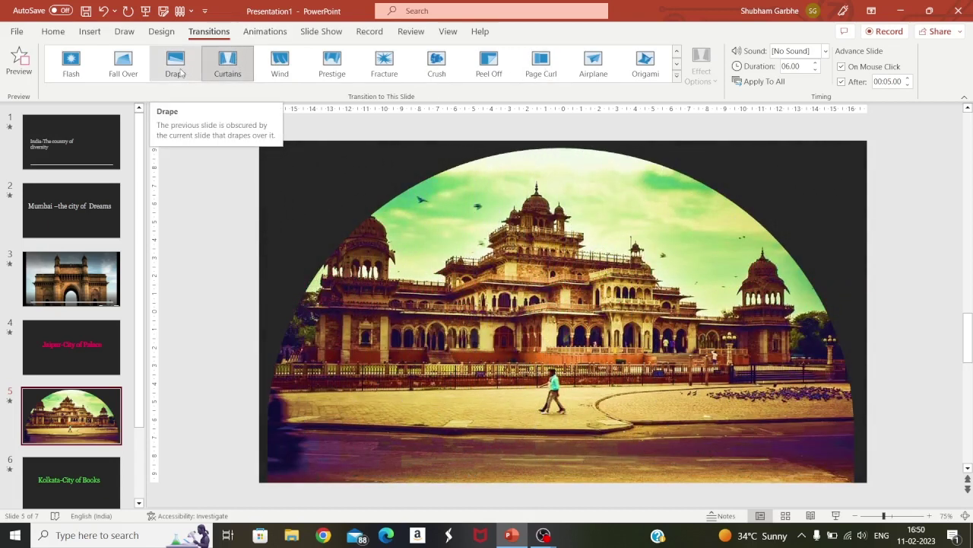
pyautogui.click(182, 69)
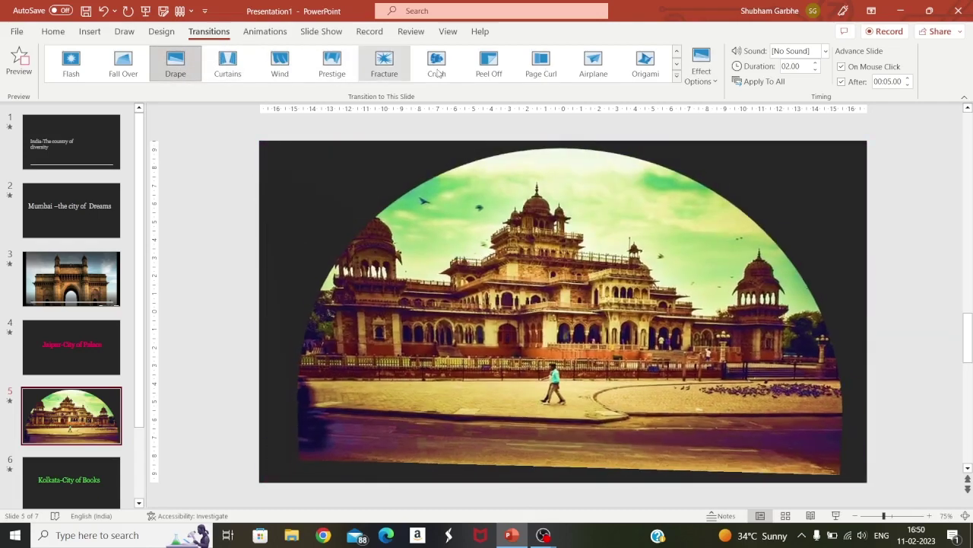
# Set the Drape direction to From Right, then change it to From Left.
pyautogui.click(707, 79)
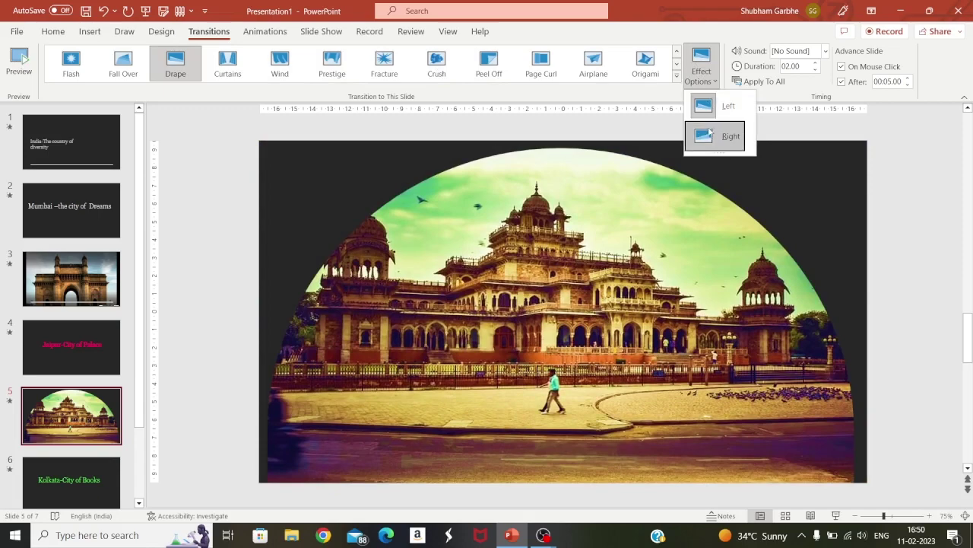
pyautogui.click(707, 136)
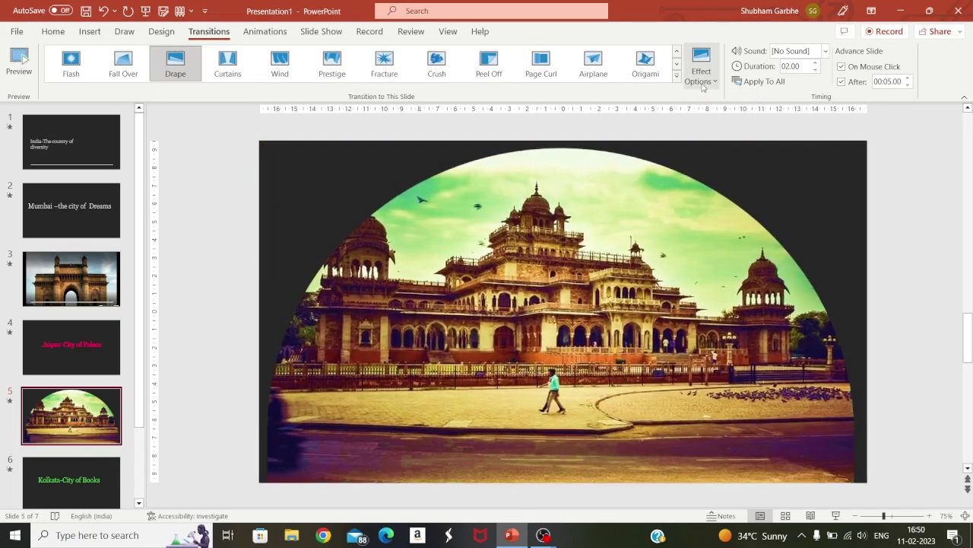
pyautogui.click(702, 76)
pyautogui.click(718, 105)
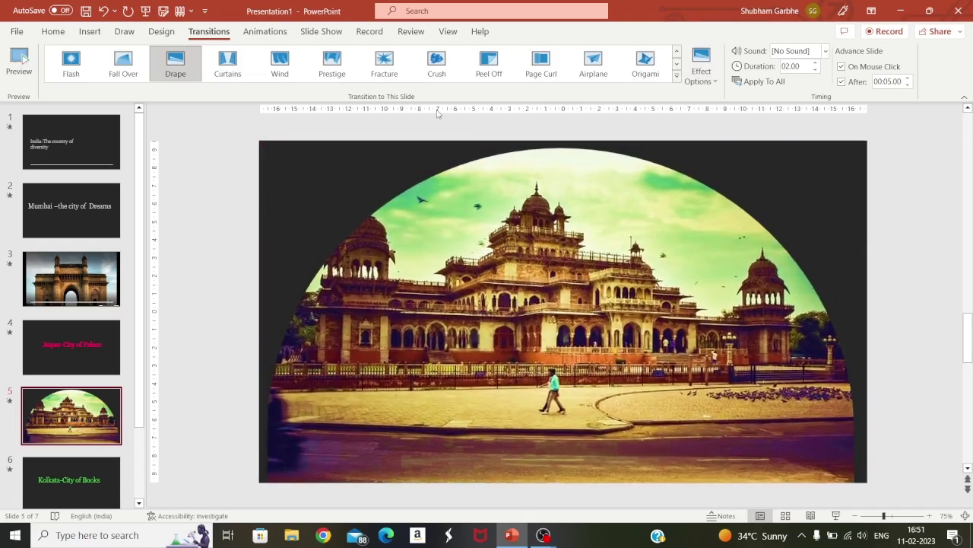
# Try Curtains and Fracture, then apply Page Curl (01.25) to slide 5.
pyautogui.click(232, 68)
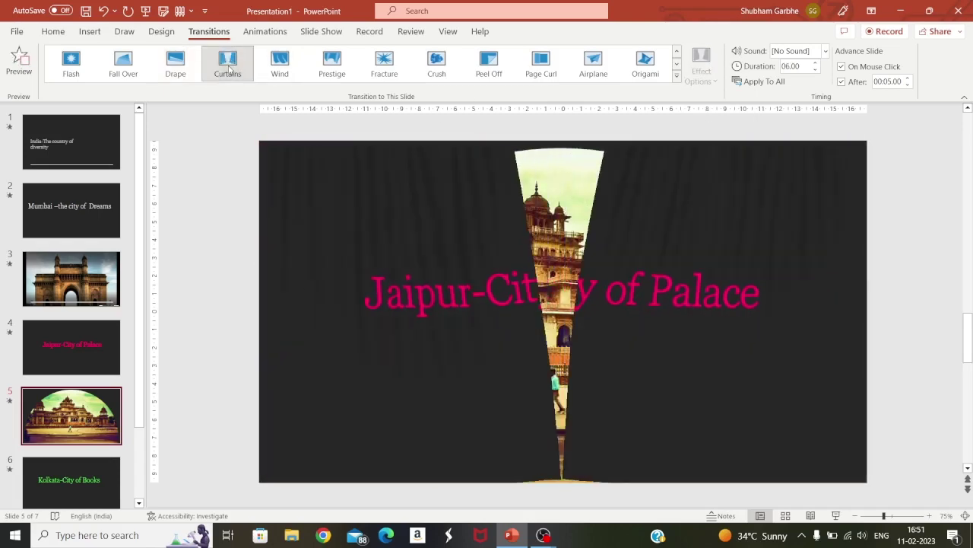
pyautogui.click(388, 65)
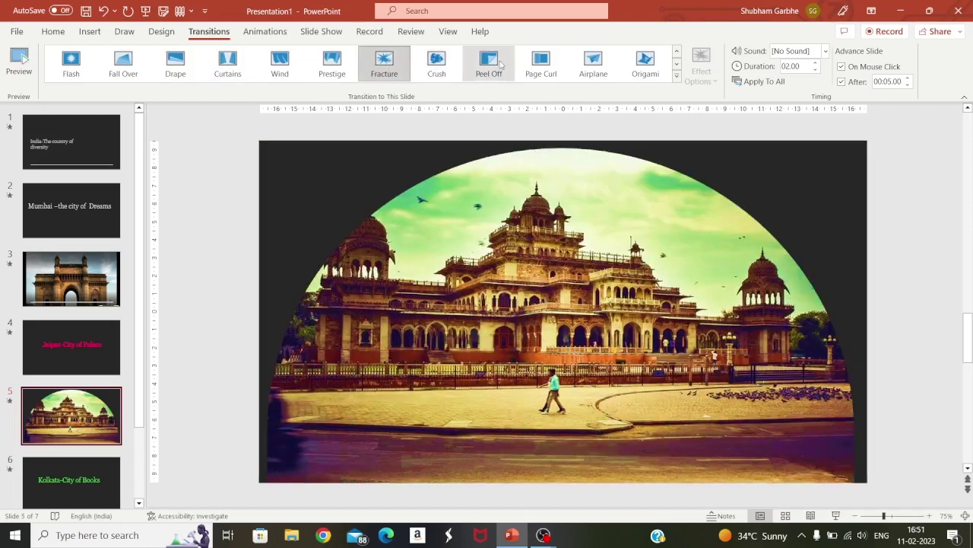
pyautogui.click(533, 65)
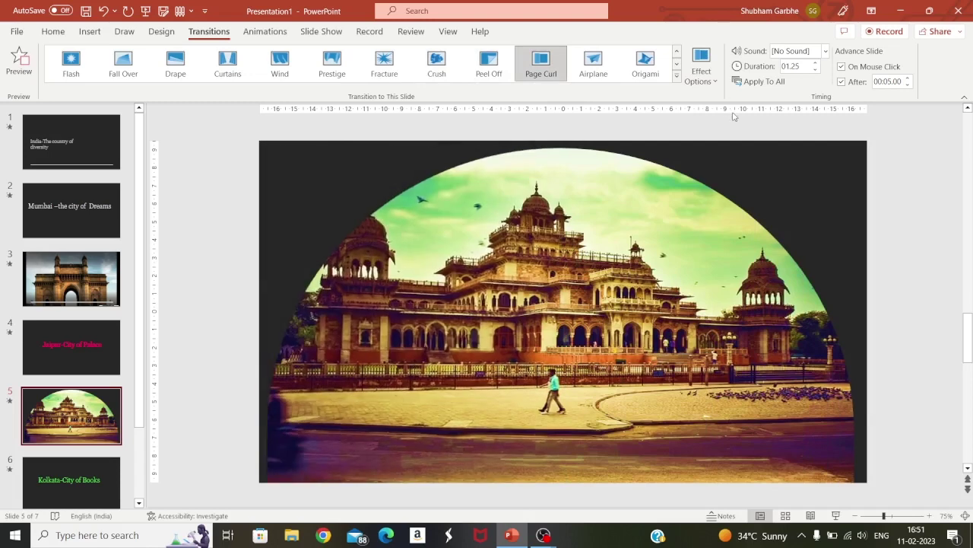
# Try the Single Left curl direction, then settle on a Double page curl.
pyautogui.click(702, 83)
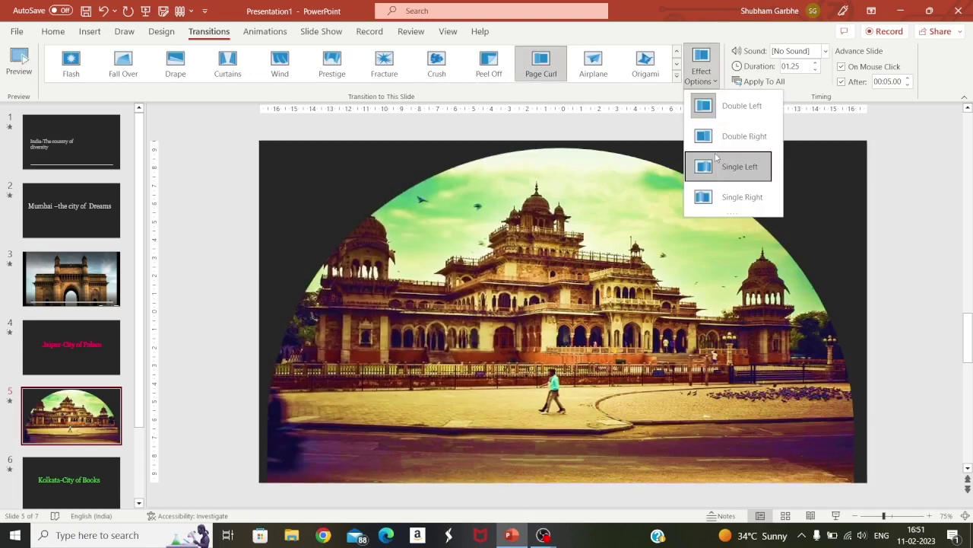
pyautogui.click(716, 158)
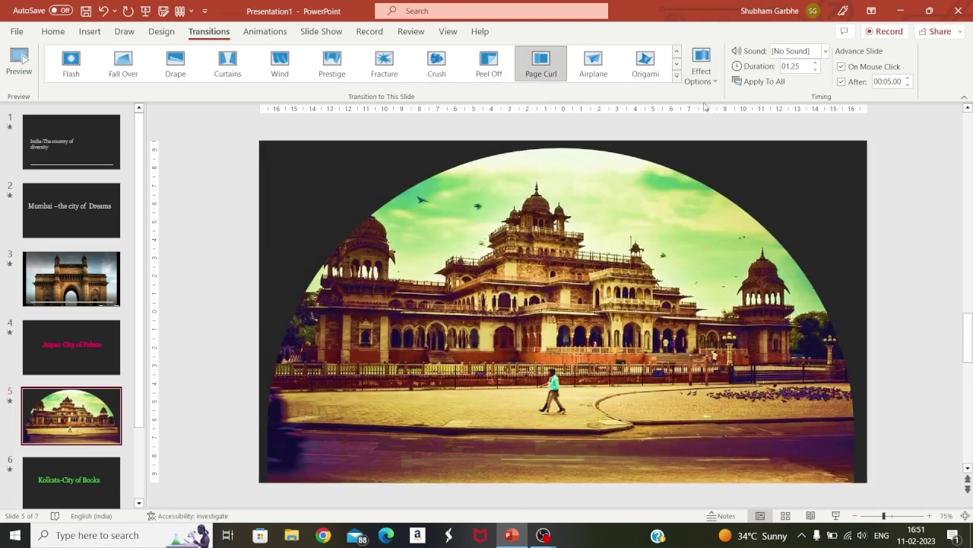
pyautogui.click(705, 79)
pyautogui.click(707, 135)
pyautogui.click(702, 76)
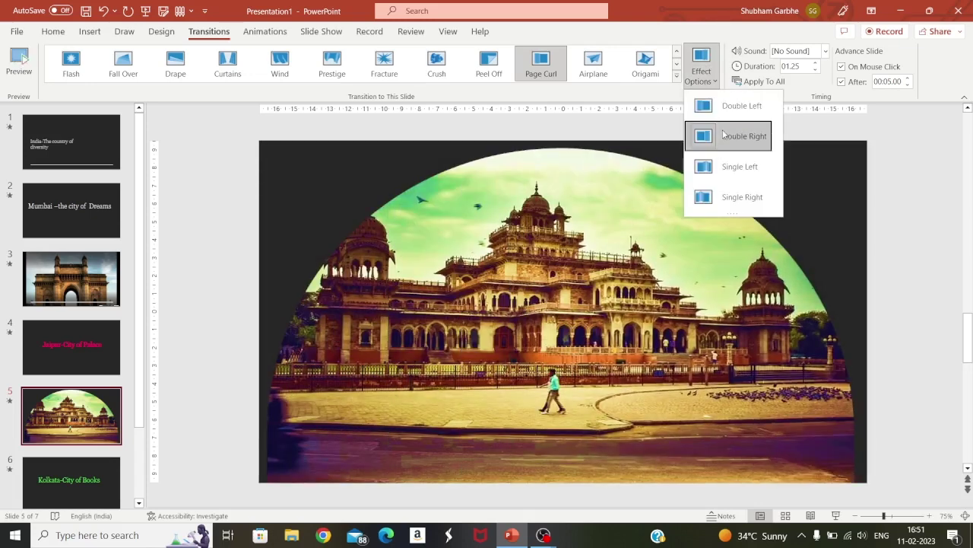
pyautogui.click(727, 106)
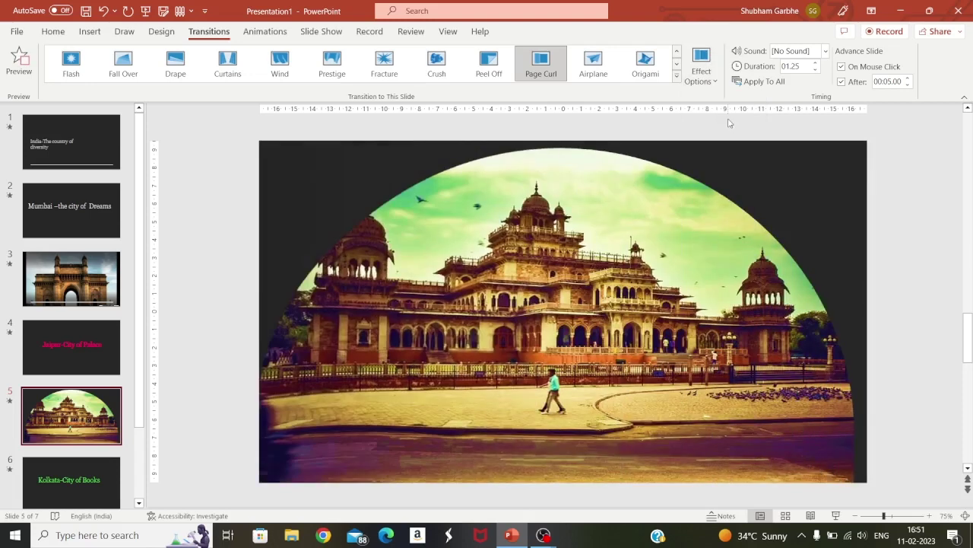
# Preview Page Curl, give it the Push sound, and preview it again.
pyautogui.click(824, 50)
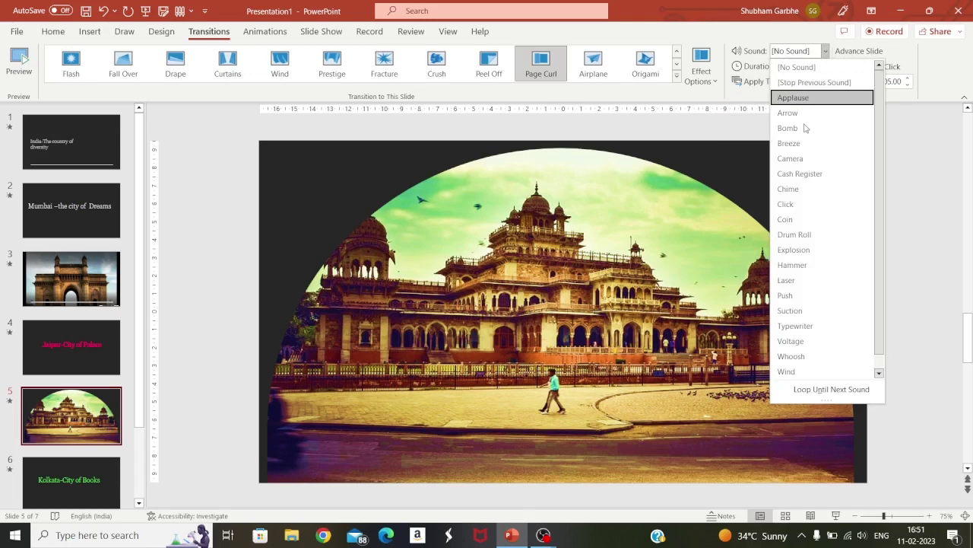
pyautogui.press('Escape')
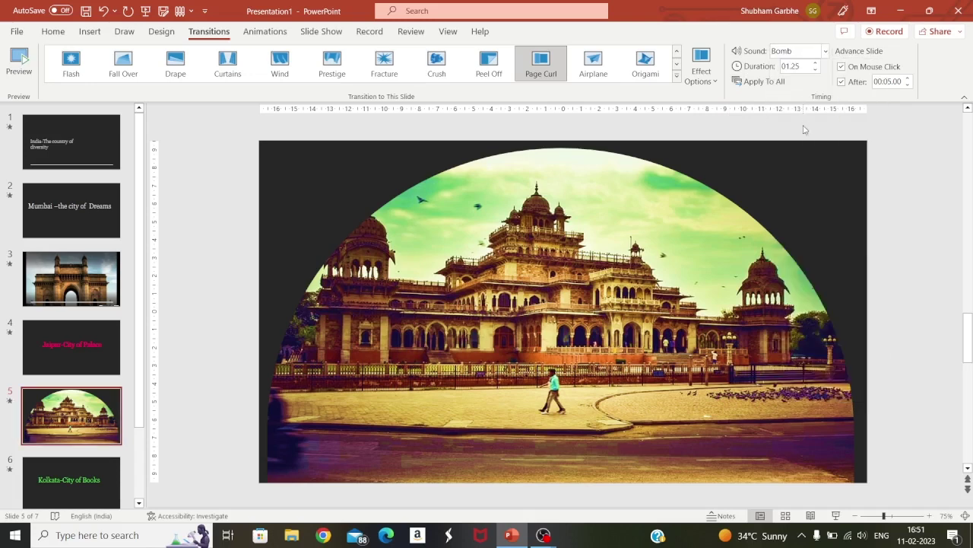
pyautogui.click(538, 65)
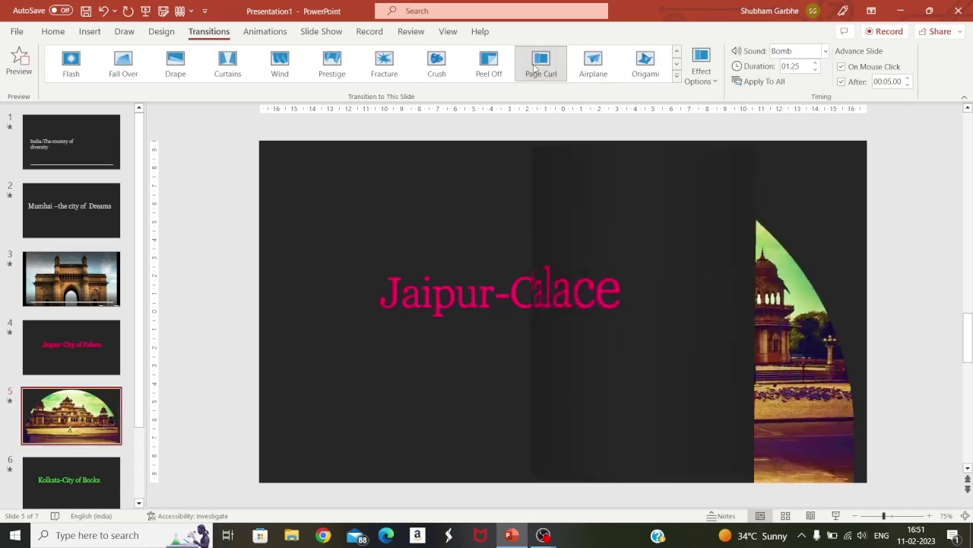
pyautogui.click(826, 51)
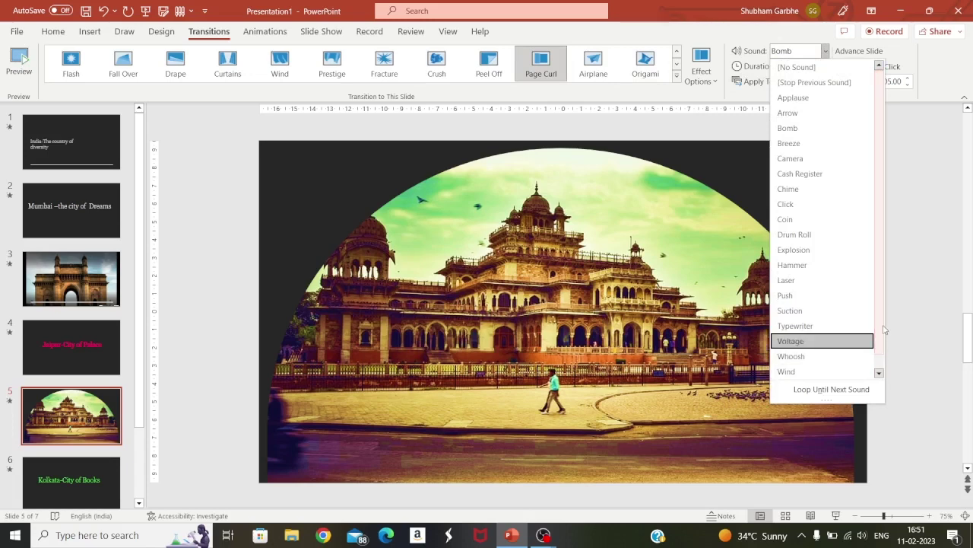
pyautogui.moveTo(883, 329)
pyautogui.mouseDown()
pyautogui.moveTo(899, 421)
pyautogui.moveTo(829, 419)
pyautogui.moveTo(881, 336)
pyautogui.moveTo(892, 386)
pyautogui.mouseUp()
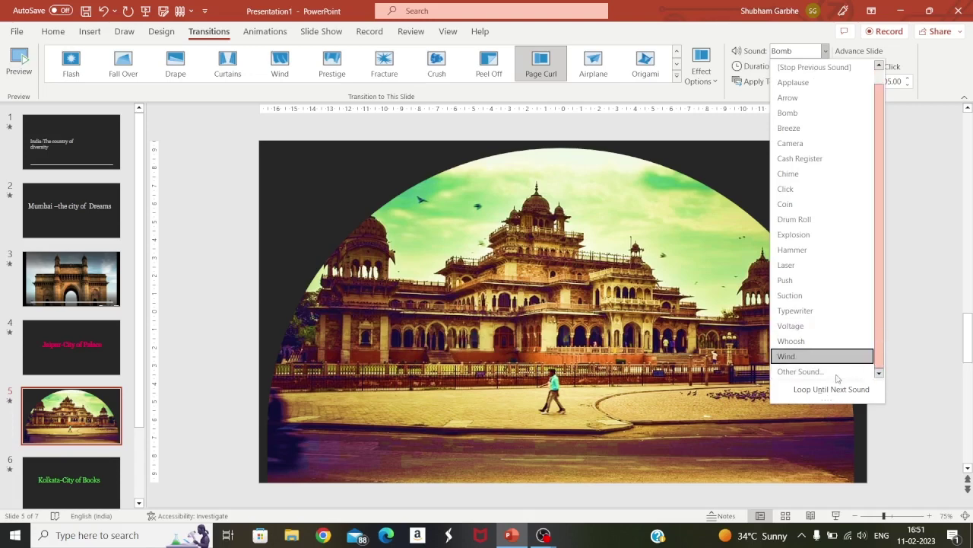
pyautogui.click(800, 285)
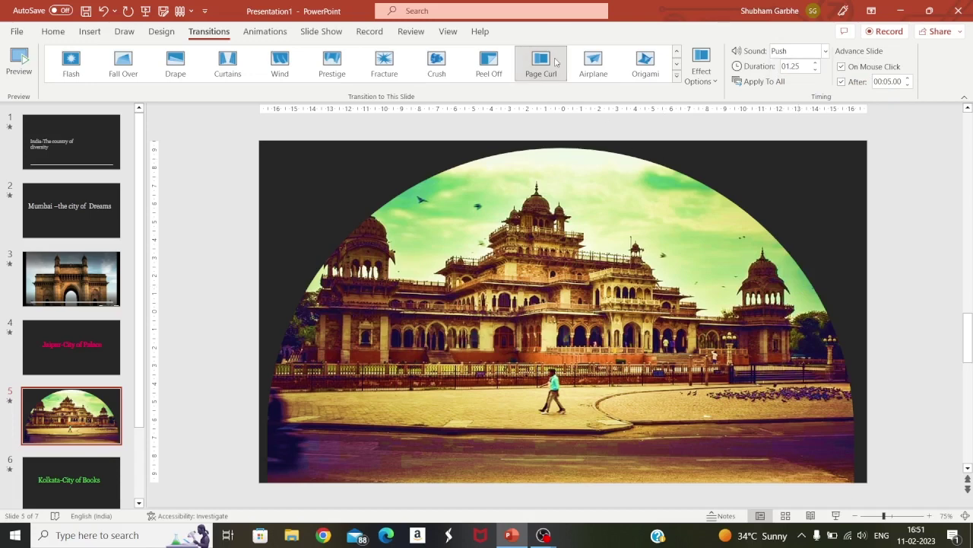
pyautogui.click(557, 65)
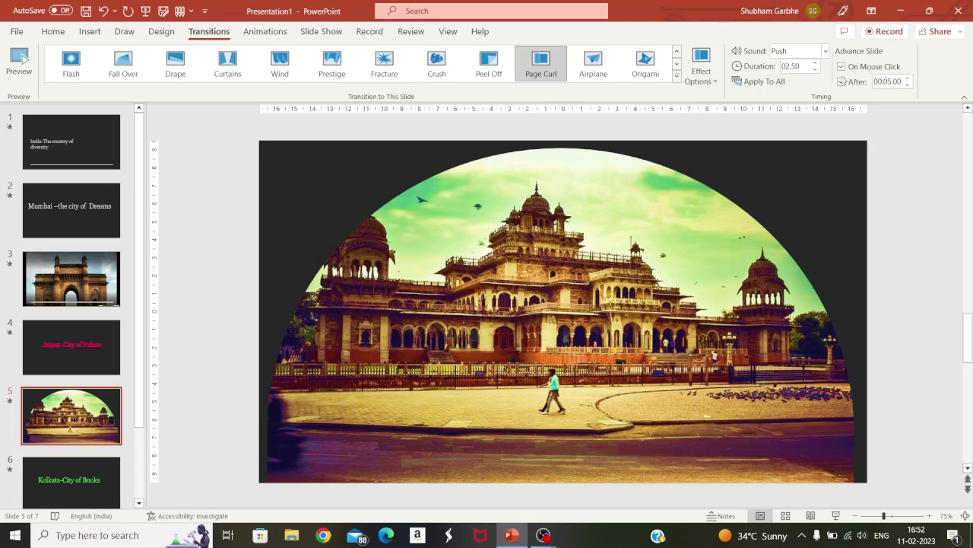
# Turn off On Mouse Click advance, select slide 2, and start the slide show from the beginning.
pyautogui.click(844, 68)
pyautogui.click(111, 220)
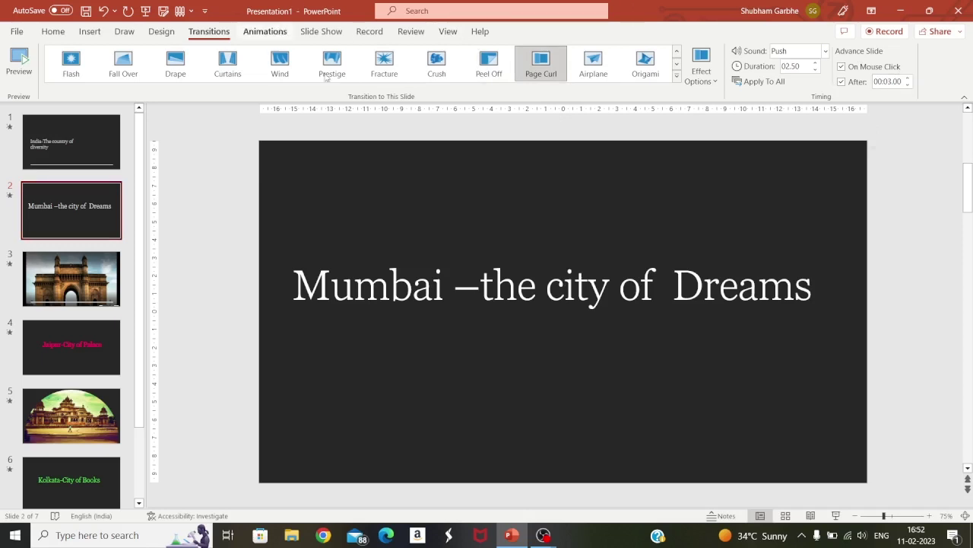
pyautogui.click(322, 32)
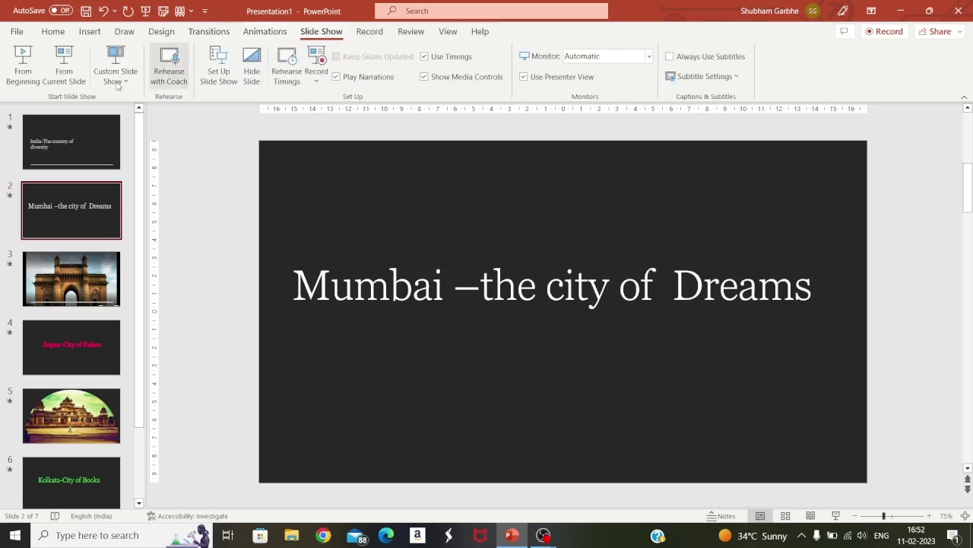
pyautogui.click(23, 73)
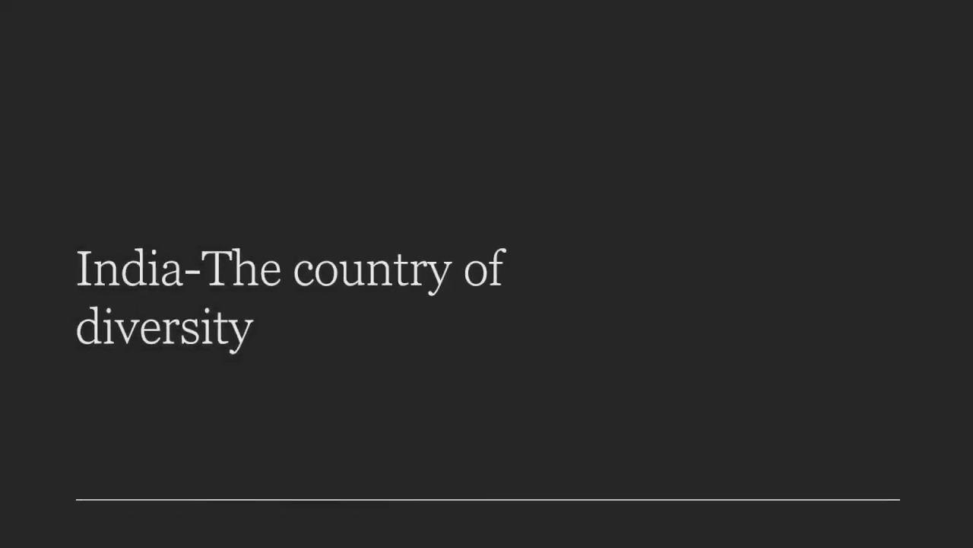
# Advance through the Mumbai, Gateway of India, Jaipur and Albert Hall palace slides.
pyautogui.press('Right')
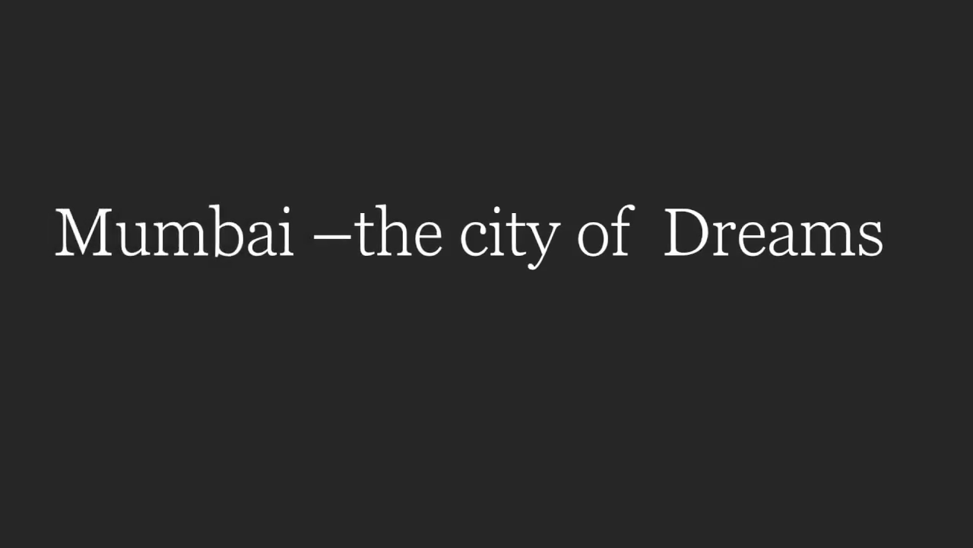
pyautogui.press('Right')
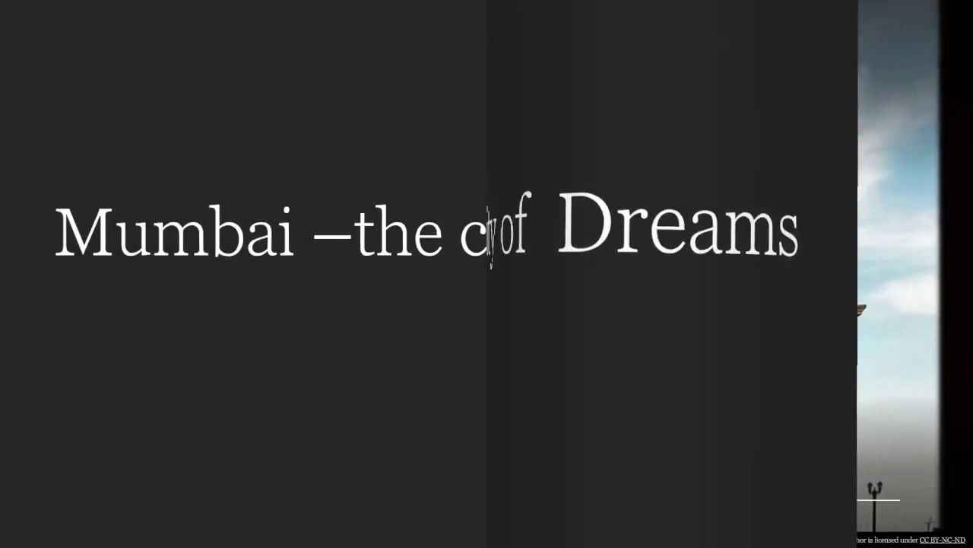
pyautogui.press('Right')
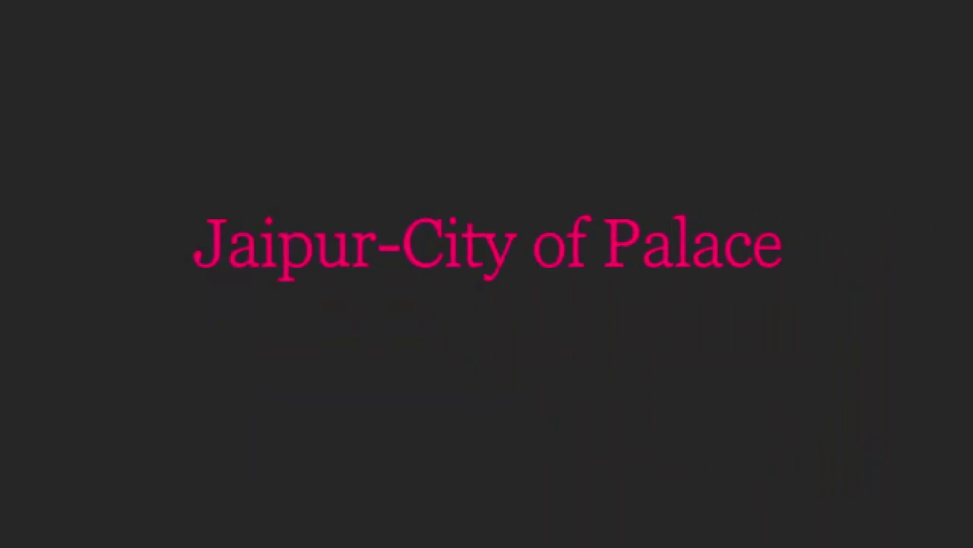
pyautogui.press('Right')
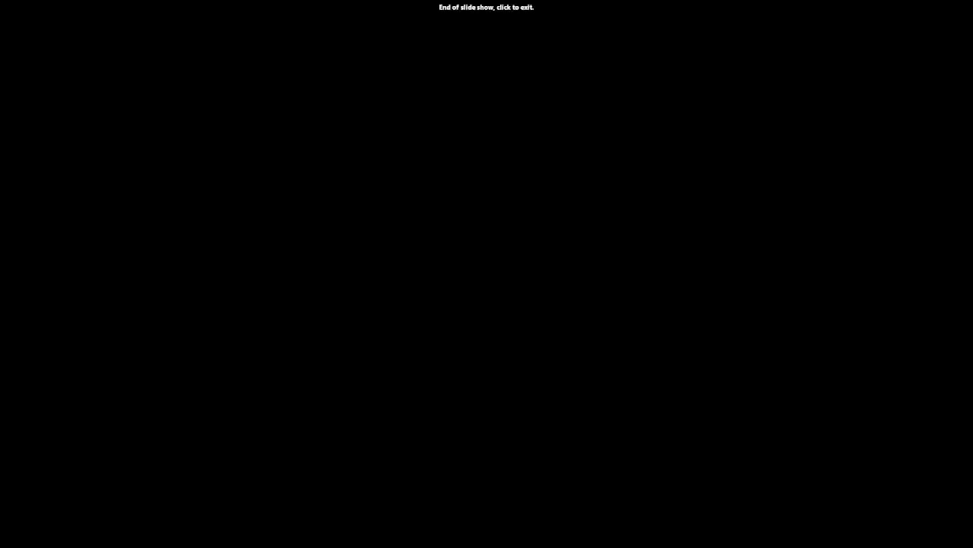
# End the slide show and return to slide 7's transition settings in the editor.
pyautogui.rightClick(221, 16)
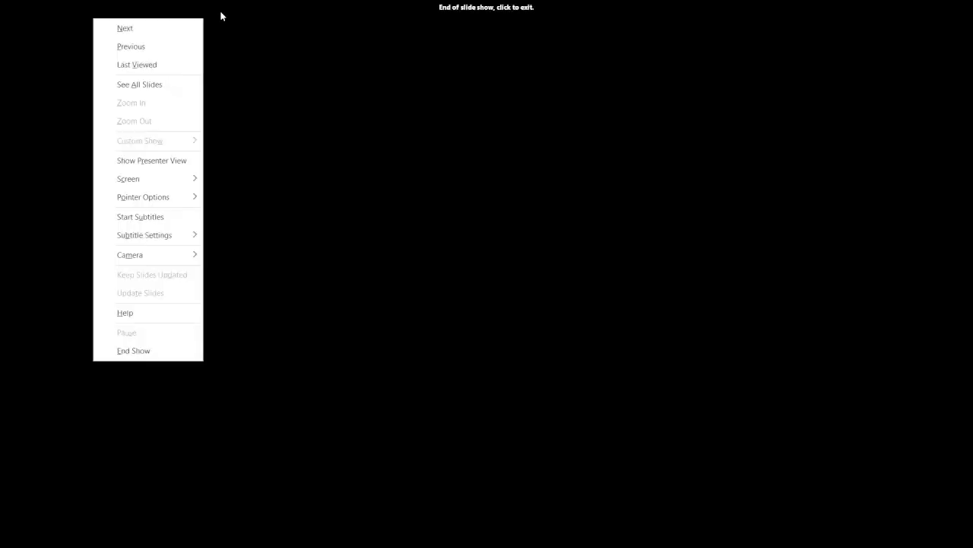
pyautogui.click(262, 59)
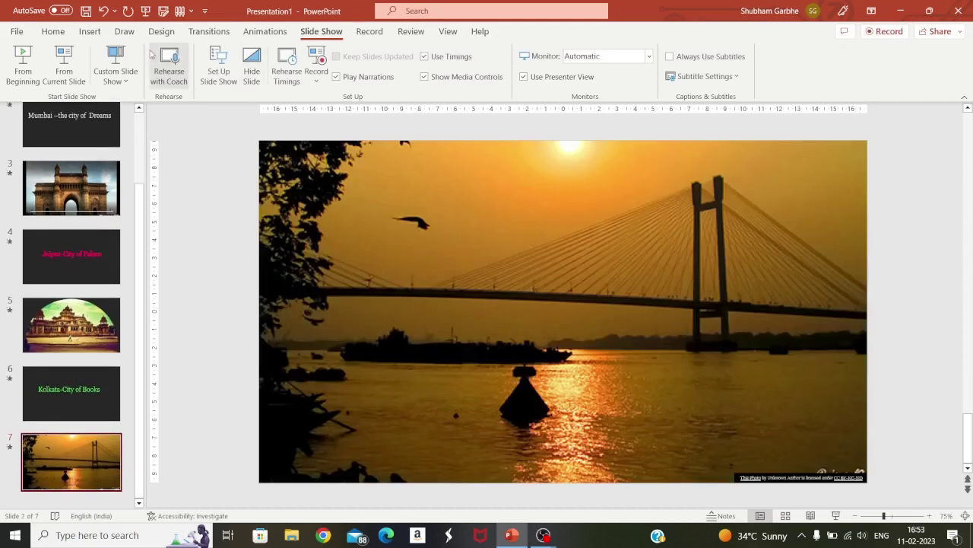
pyautogui.click(204, 32)
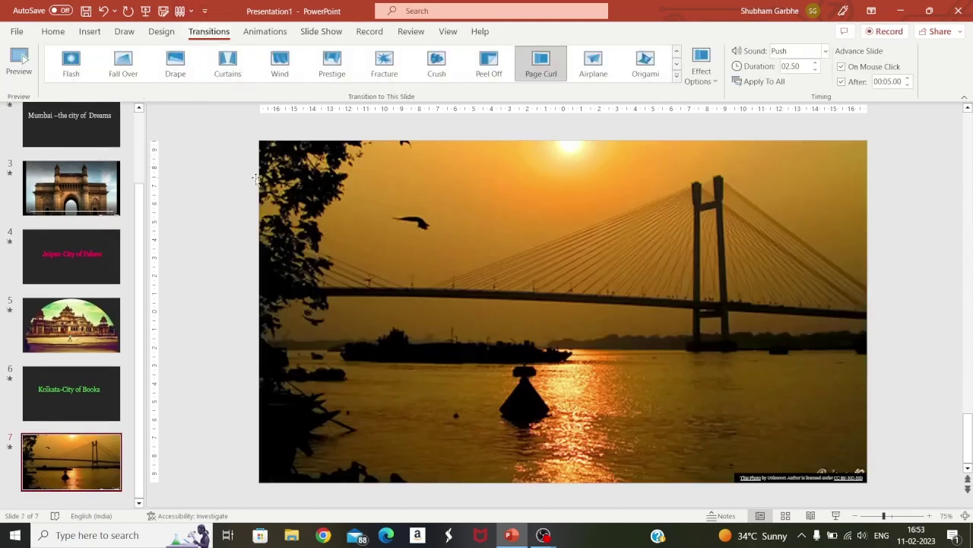